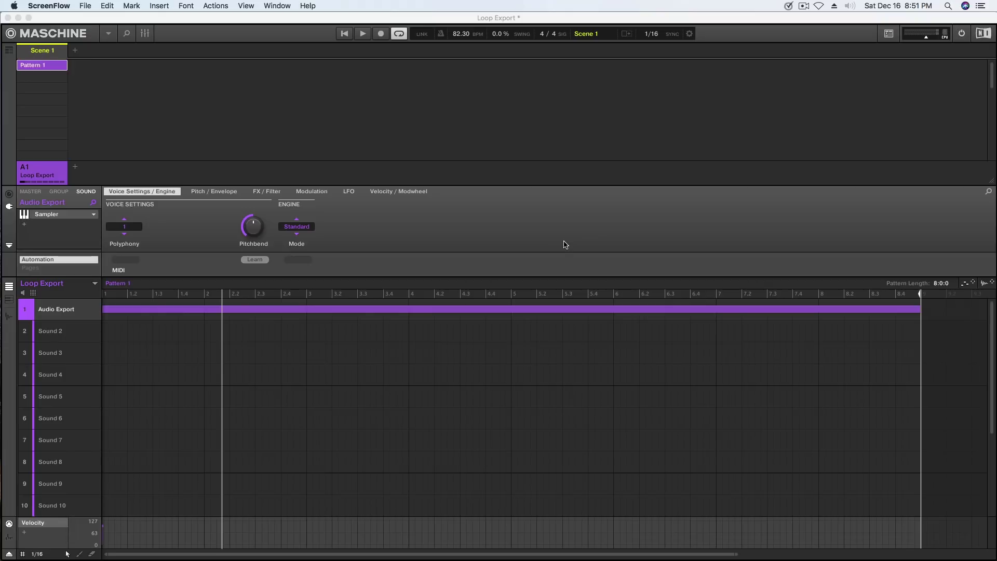
- Play Pattern 1 on the Audio Export sound from the start
{"action": "key", "text": "space"}
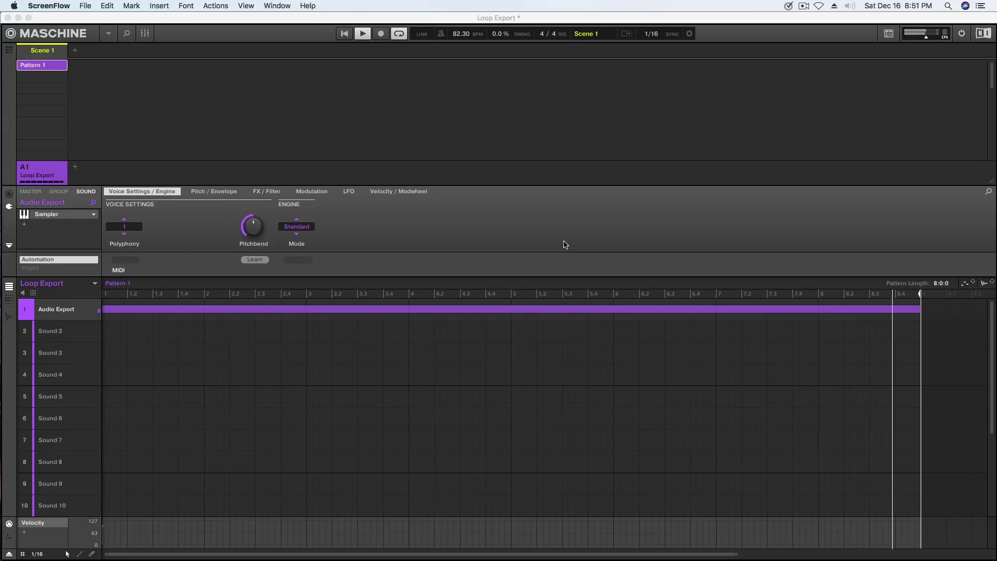
- Stop playback and select the empty Sound 2 slot for the Audio module
{"action": "key", "text": "space"}
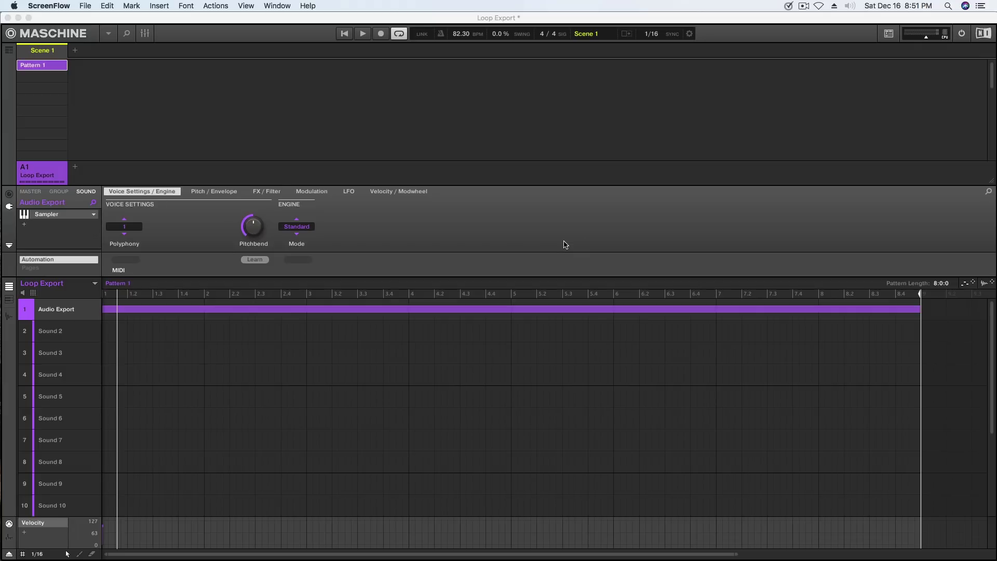
{"action": "key", "text": "Down"}
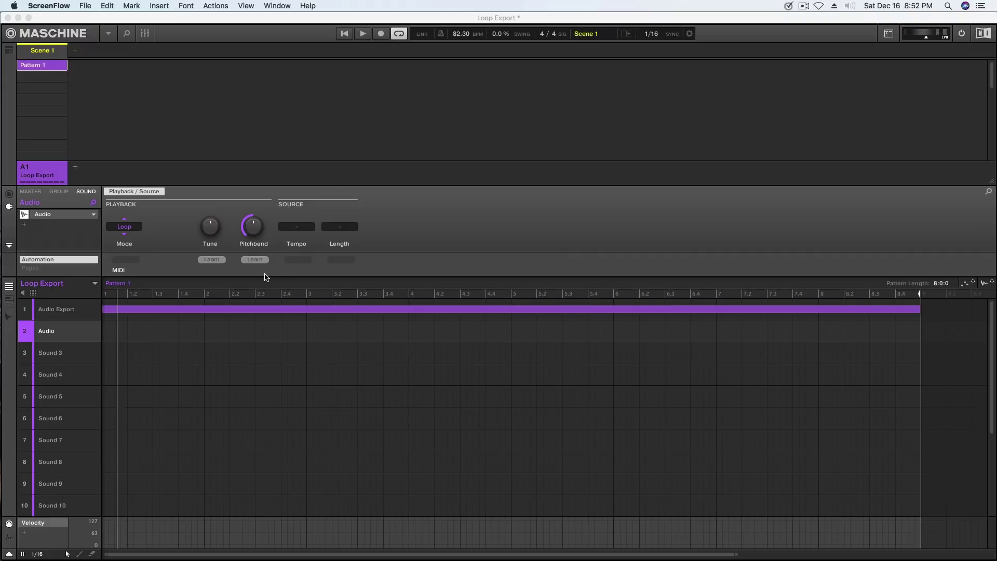
- Clear Sound 2's module, re-insert Internal > Audio, and reselect the Audio Export sound
{"action": "left_click", "coordinate": [93, 218]}
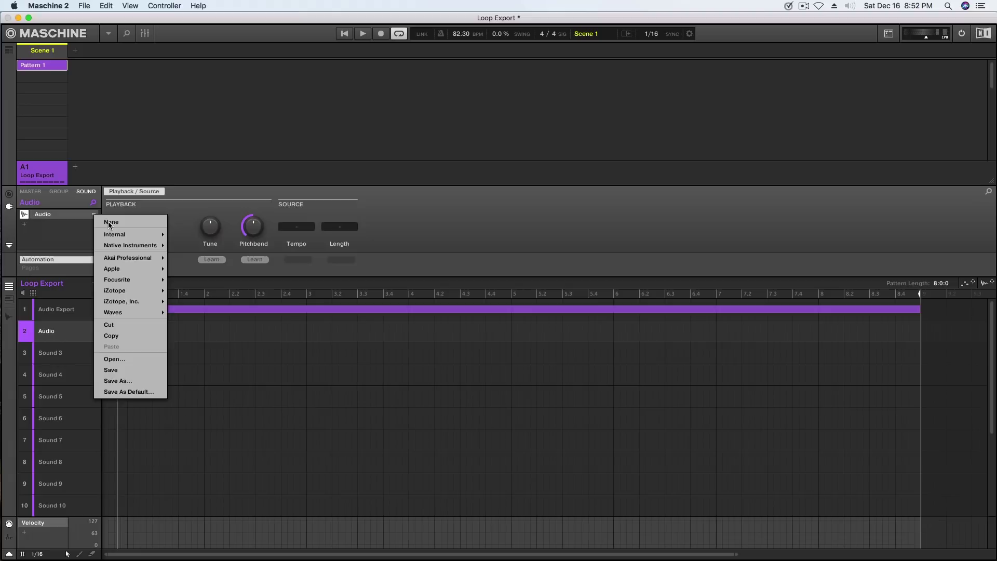
{"action": "left_click", "coordinate": [111, 222]}
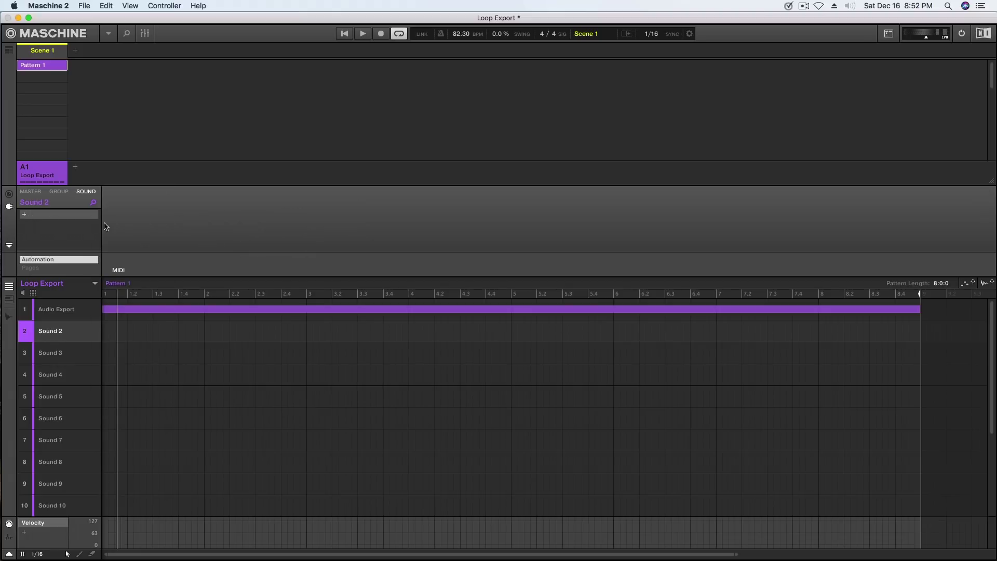
{"action": "left_click", "coordinate": [24, 218]}
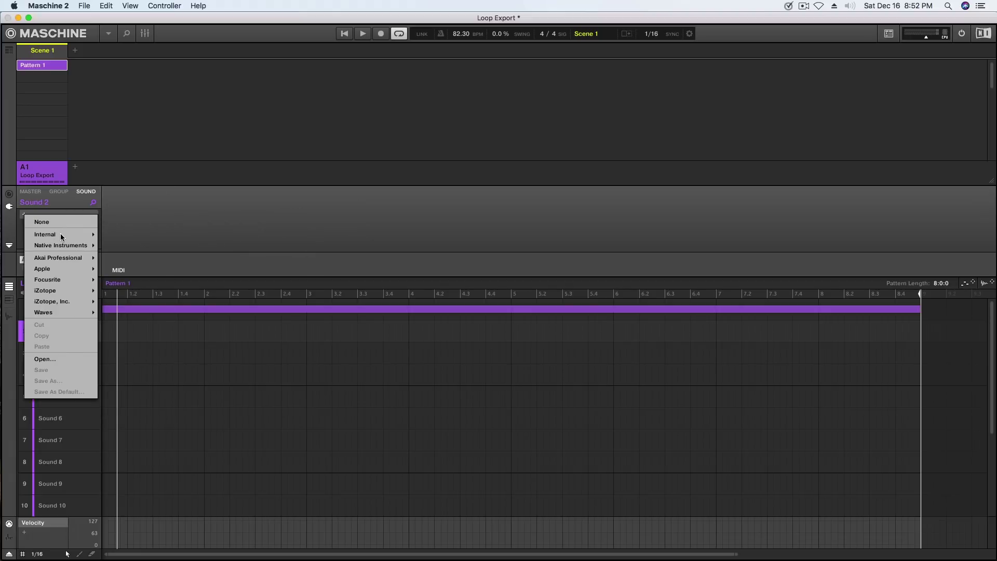
{"action": "mouse_move", "coordinate": [47, 235]}
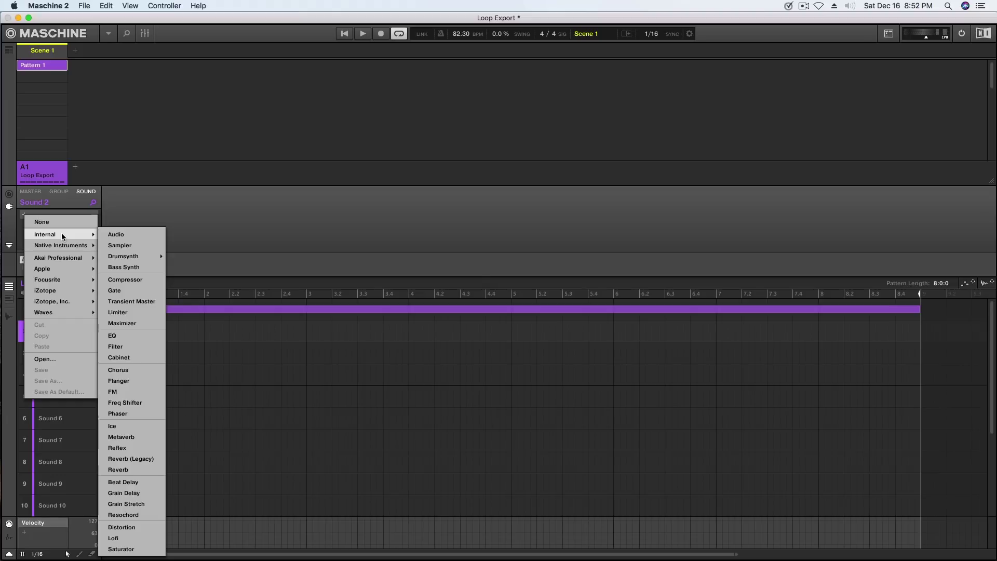
{"action": "left_click", "coordinate": [120, 236]}
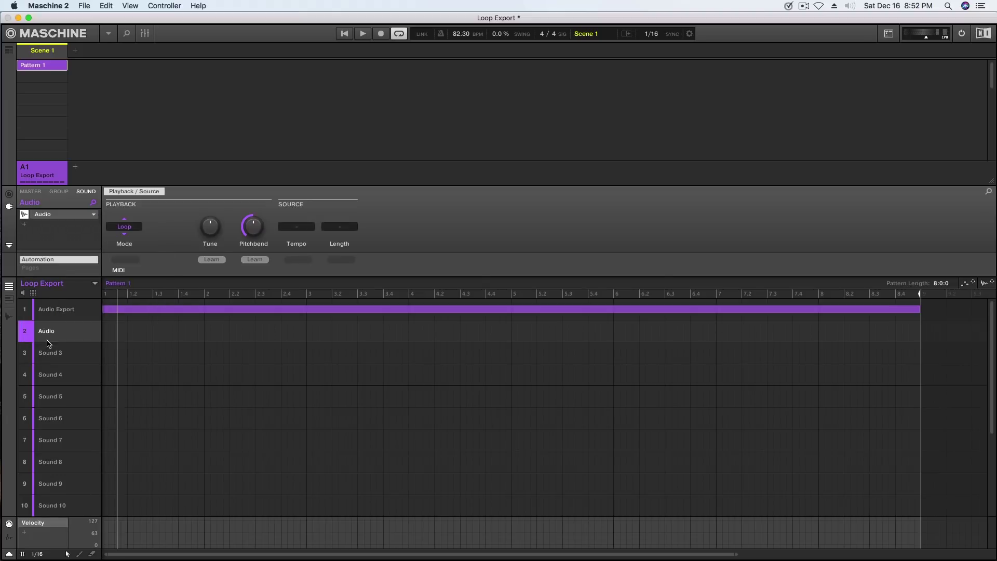
{"action": "left_click", "coordinate": [67, 314]}
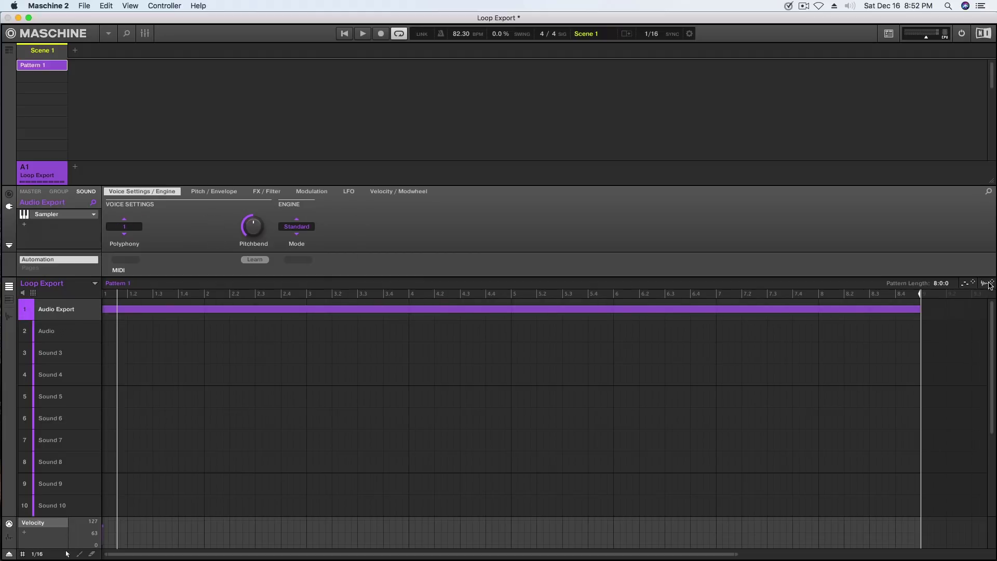
- Drop the Audio Export pattern onto Sound 2 as 82.30 BPM audio, then mute Audio Export
{"action": "left_click_drag", "start_coordinate": [989, 284], "coordinate": [696, 293]}
{"action": "left_click_drag", "start_coordinate": [696, 293], "coordinate": [73, 331]}
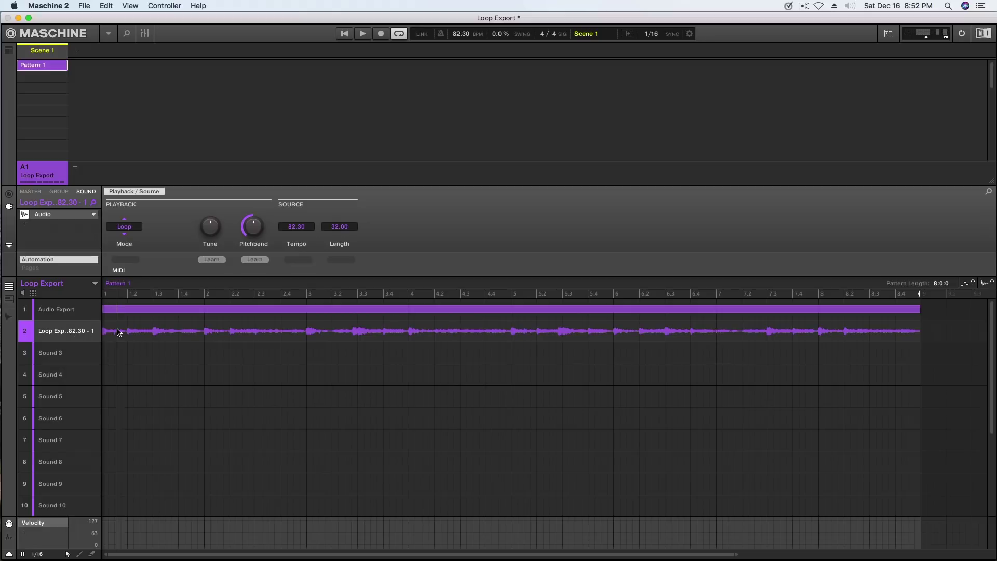
{"action": "left_click", "coordinate": [27, 312]}
- Replay the rendered loop at tempos from 112.30 to 42.30 BPM, ending at 82.30
{"action": "key", "text": "space"}
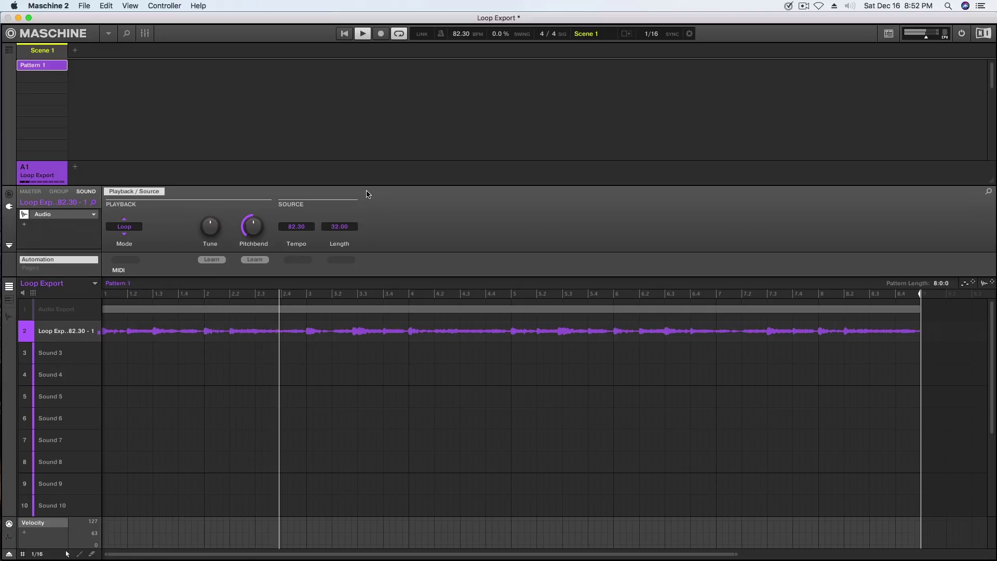
{"action": "key", "text": "space"}
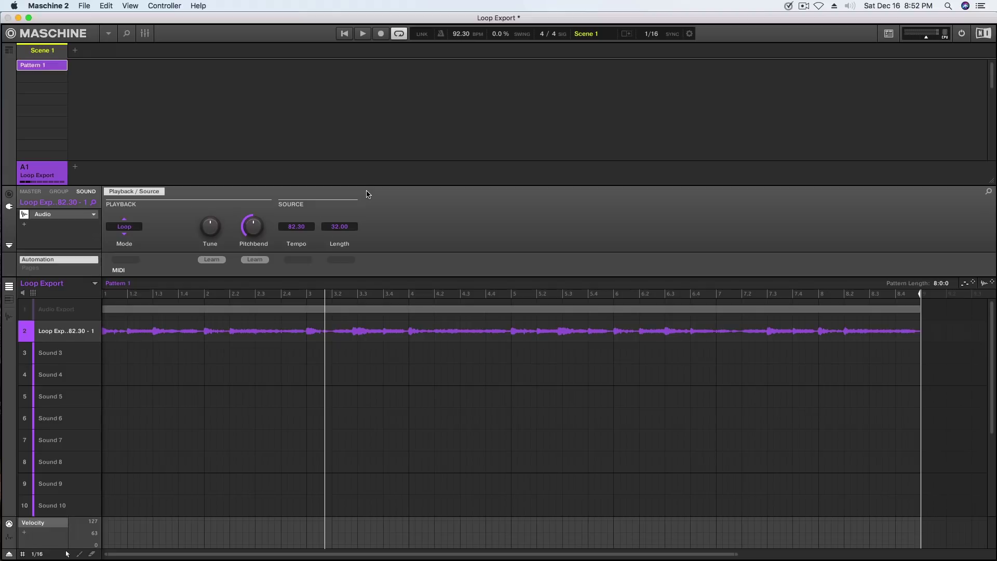
{"action": "key", "text": "space"}
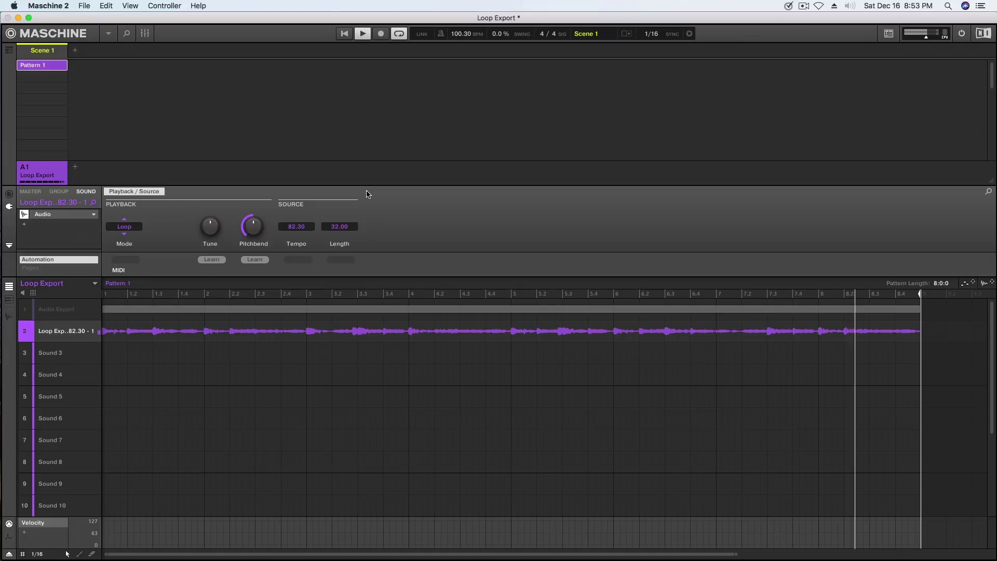
{"action": "key", "text": "space"}
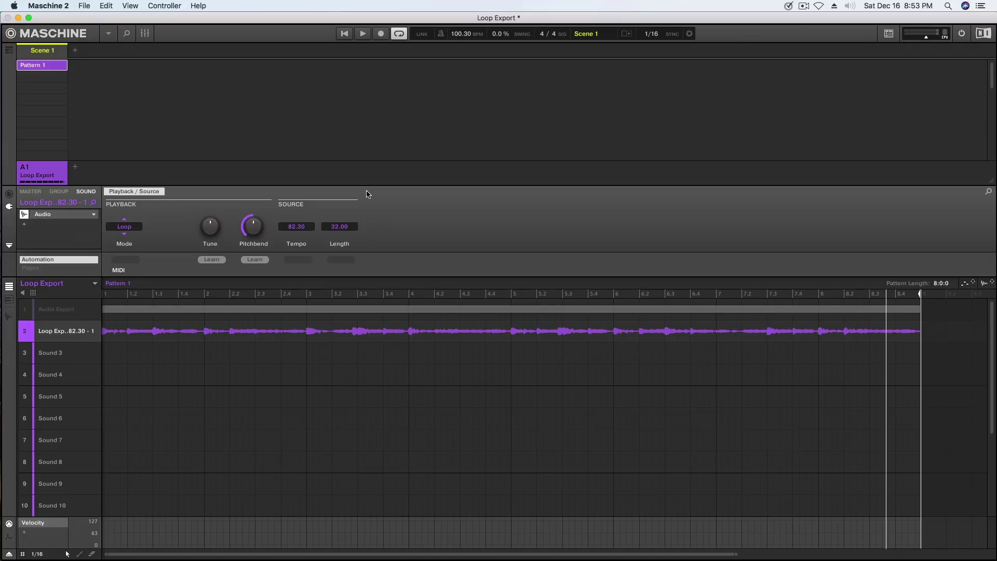
{"action": "key", "text": "space"}
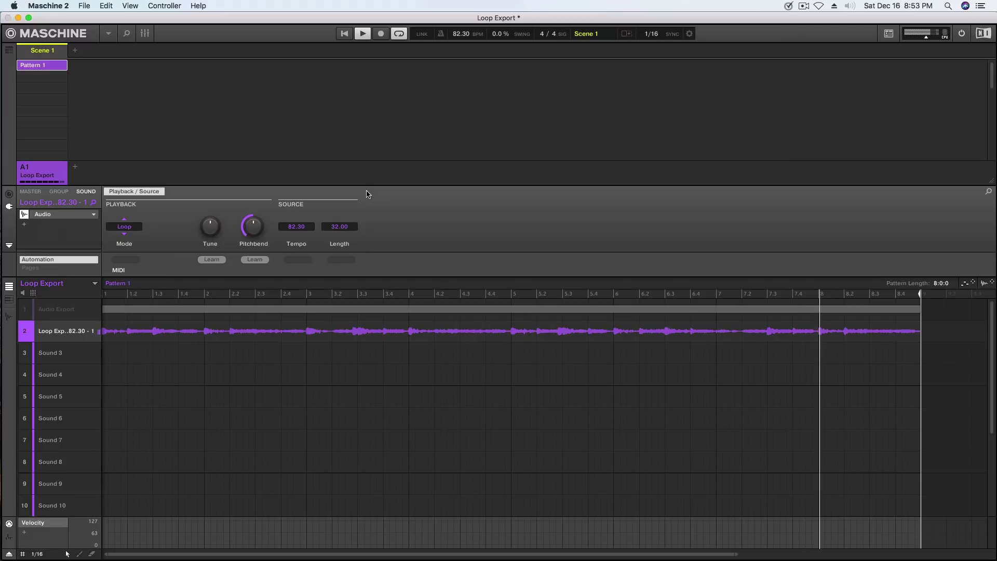
{"action": "key", "text": "space"}
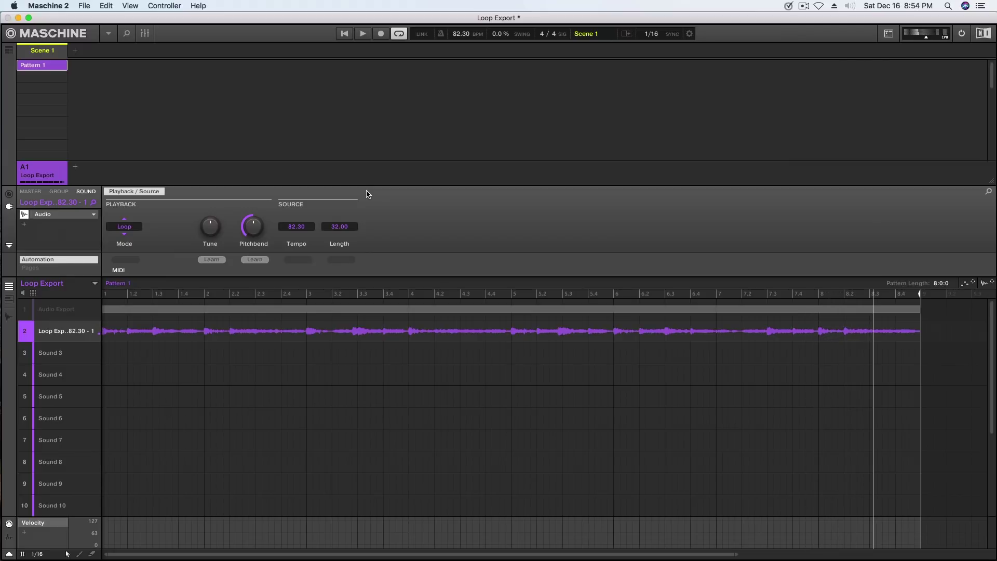